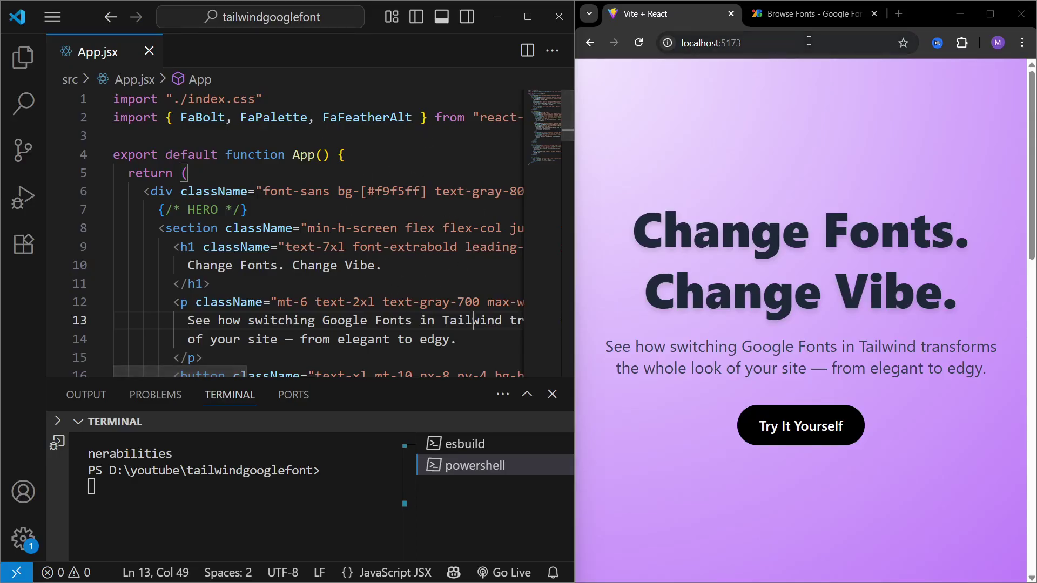
# Review App.jsx's HERO section, h1 className and layout classes beside the live preview
pyautogui.click(812, 14)
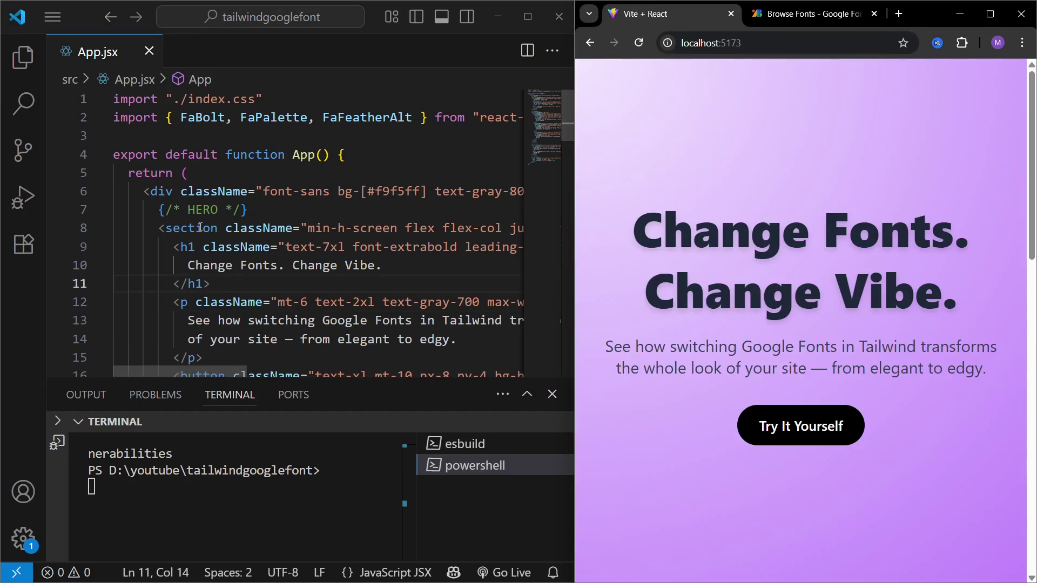
pyautogui.click(301, 215)
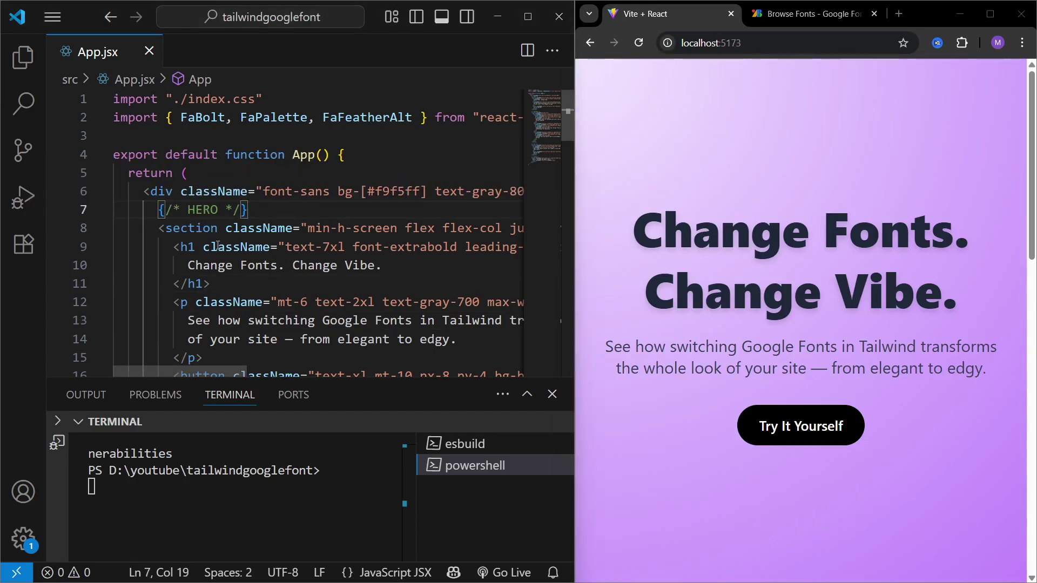
pyautogui.scroll(-10, 747, 276)
pyautogui.scroll(-2, 748, 279)
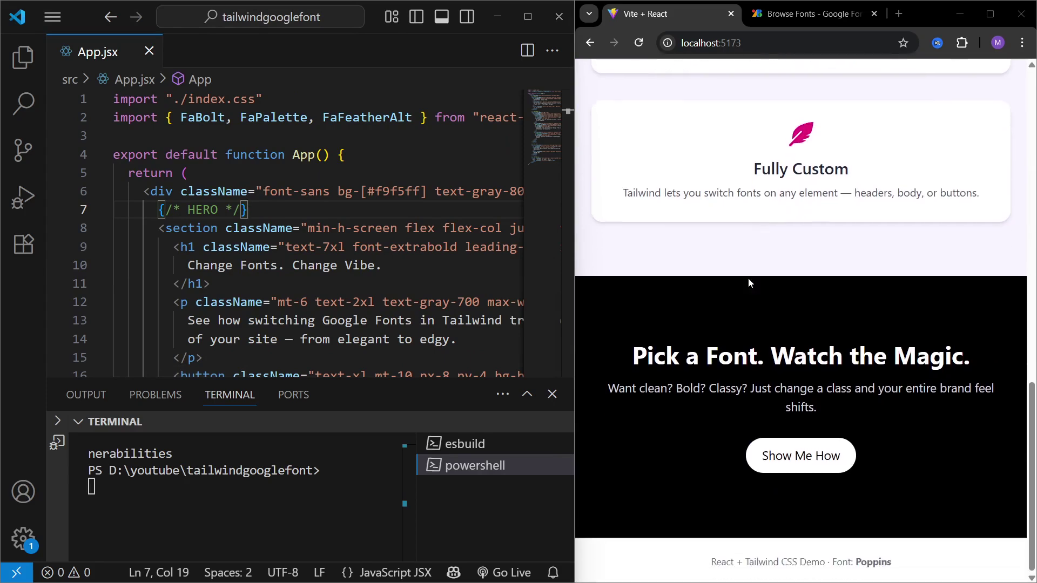
pyautogui.scroll(12, 748, 278)
pyautogui.scroll(2, 748, 278)
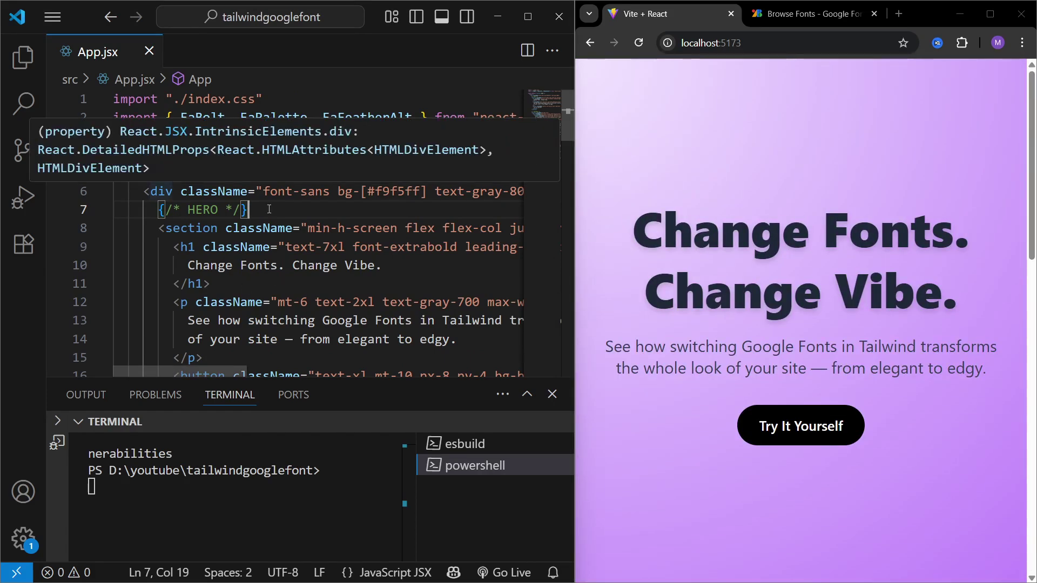
pyautogui.click(255, 247)
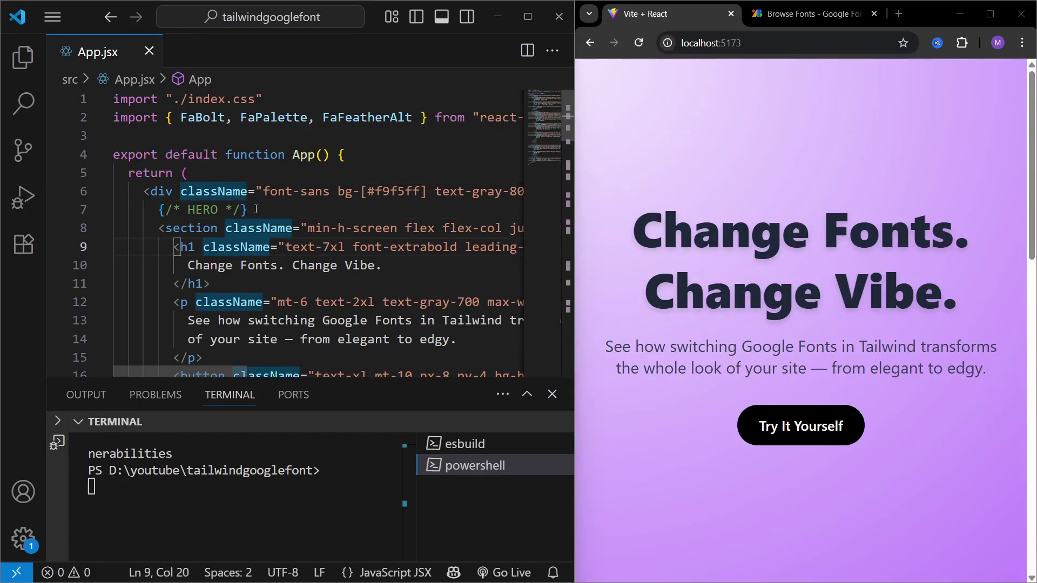
pyautogui.moveTo(261, 229)
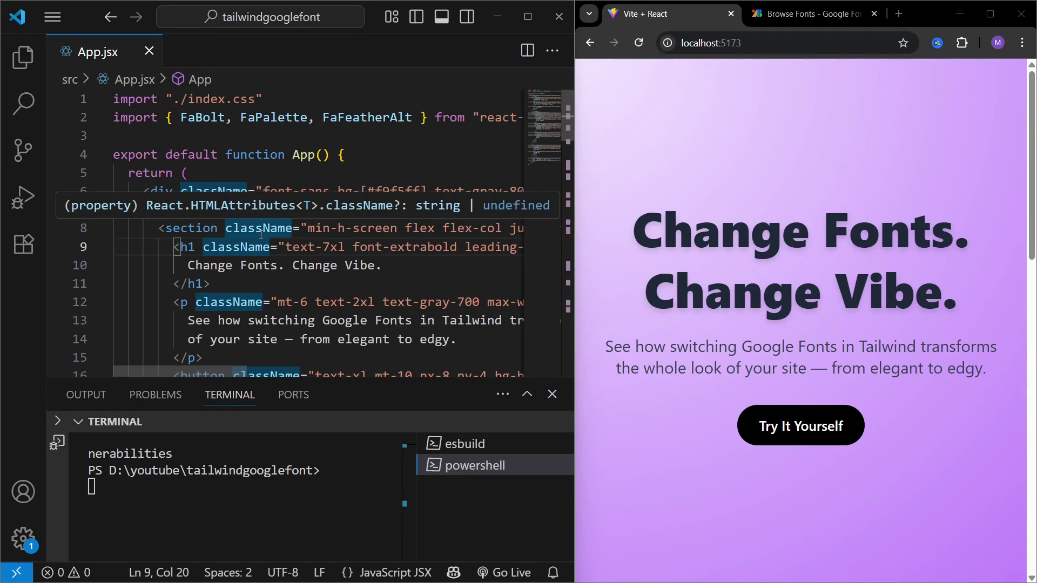
pyautogui.scroll(-1, 261, 232)
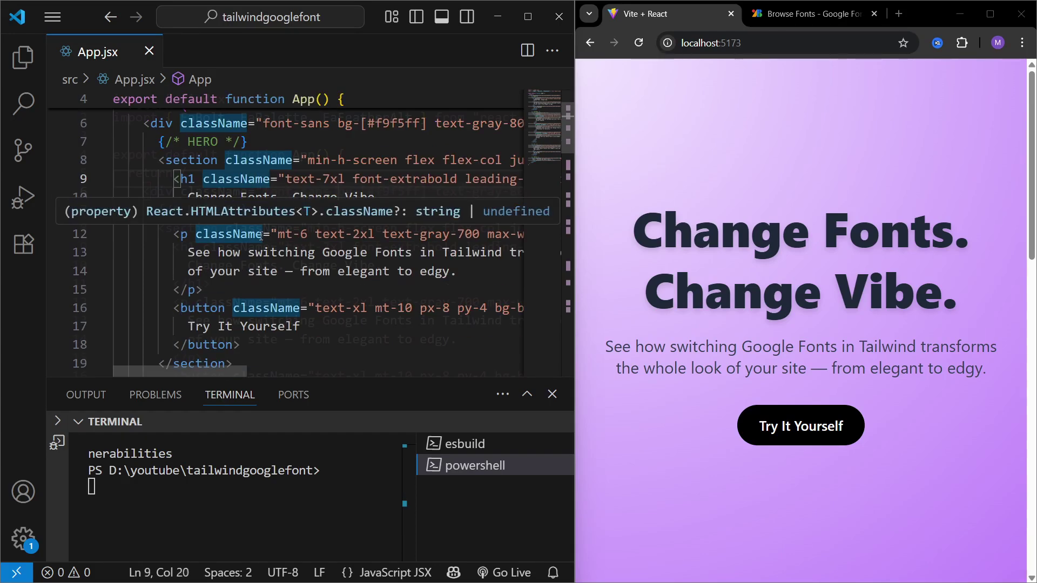
pyautogui.scroll(1, 487, 211)
pyautogui.click(519, 209)
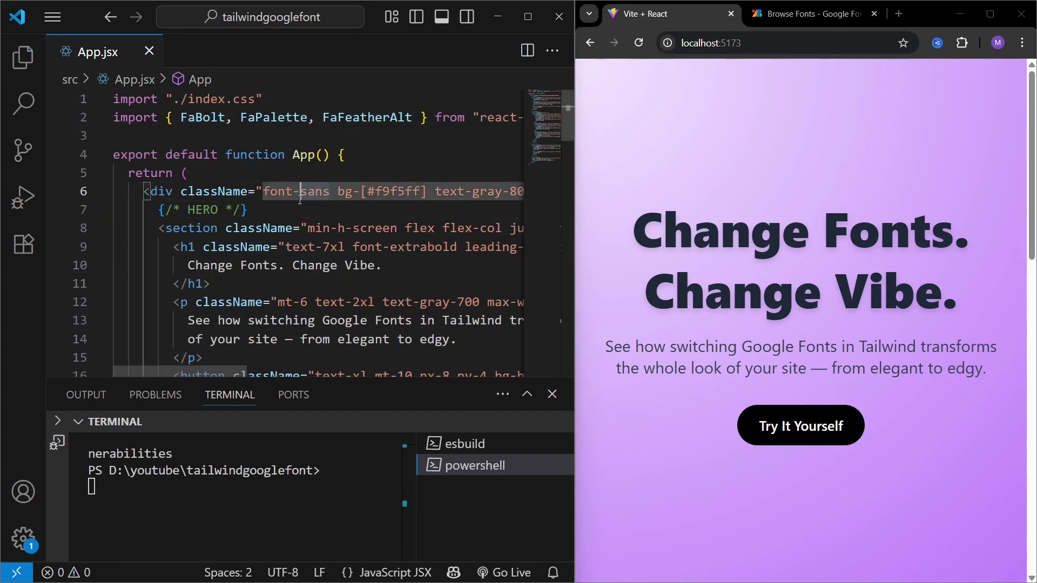
pyautogui.moveTo(307, 228); pyautogui.dragTo(560, 228)
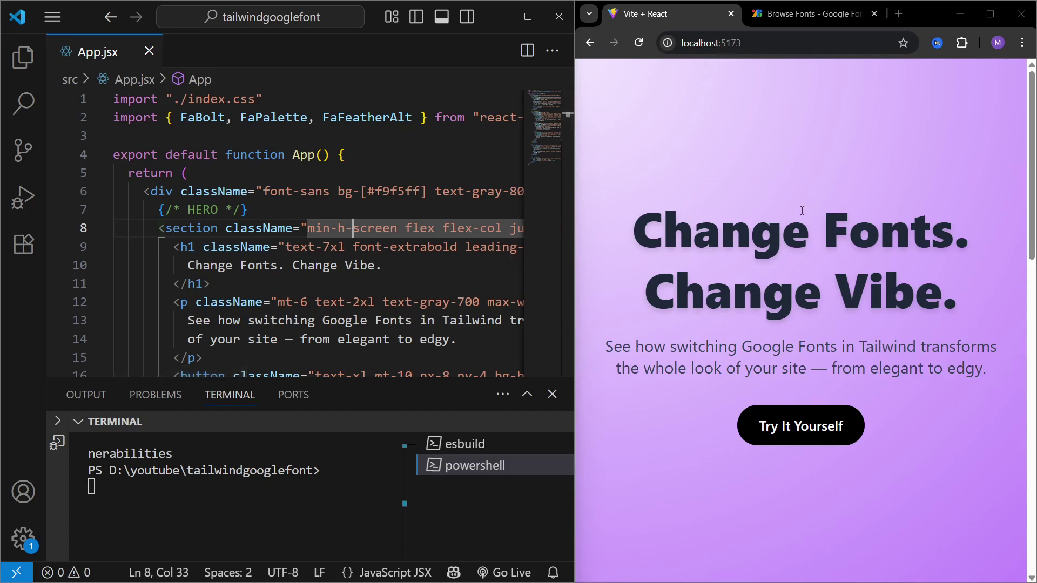
# Search Google Fonts for Kaushan Script and open its font page
pyautogui.click(786, 14)
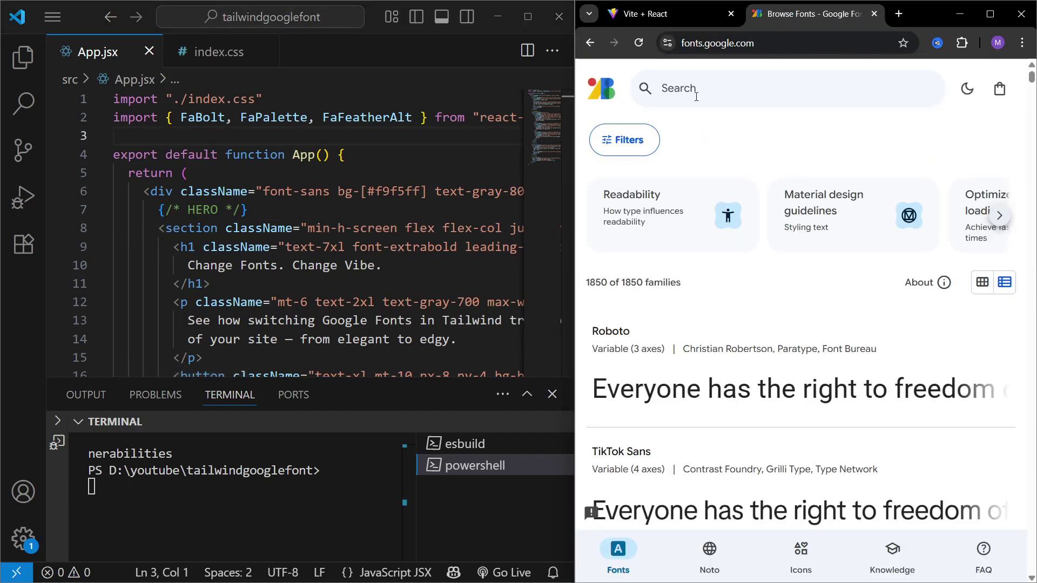
pyautogui.write('kausna')
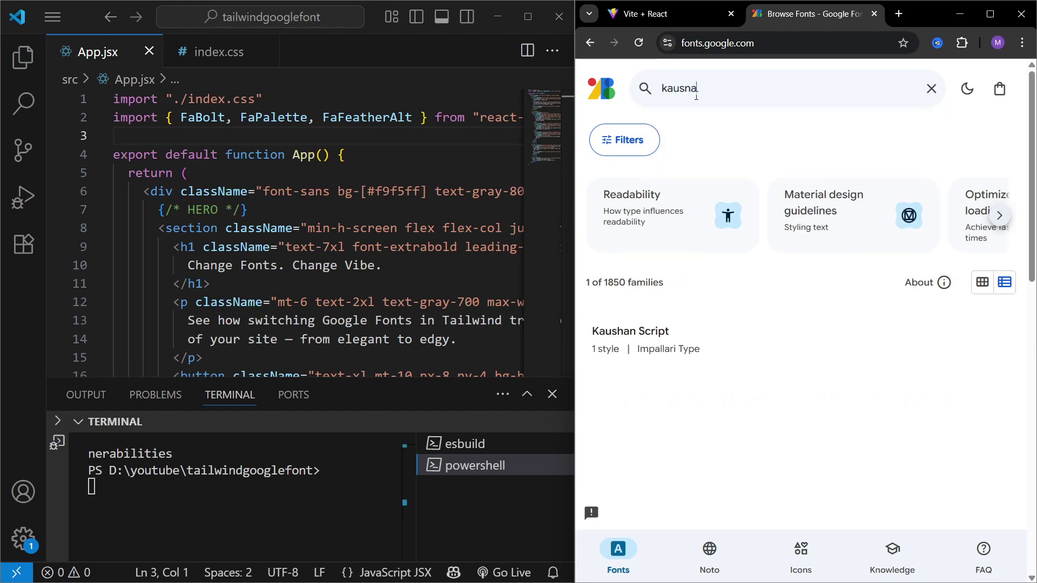
pyautogui.press('BackSpace')
pyautogui.press('BackSpace')
pyautogui.click(685, 129)
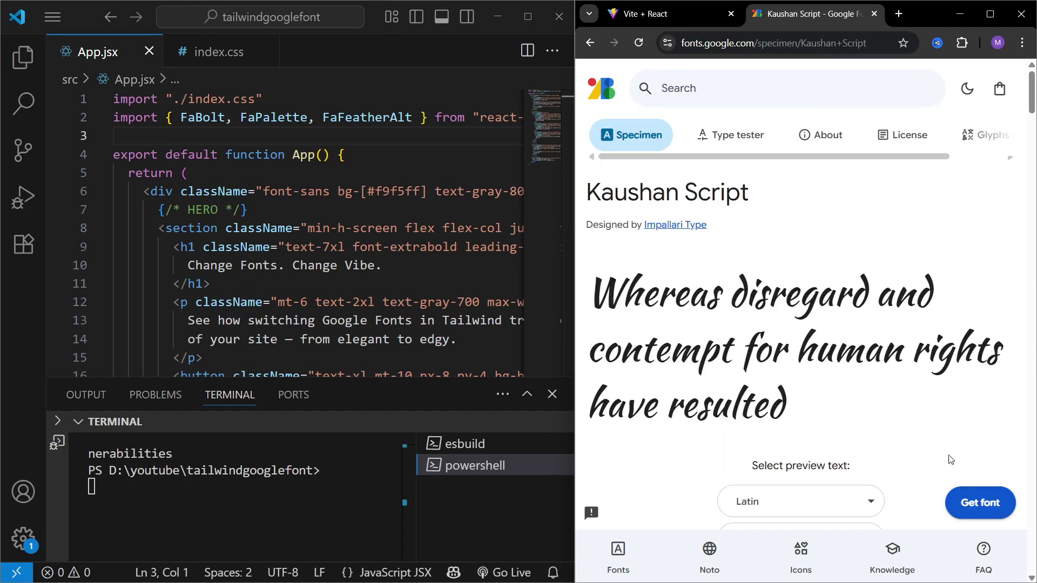
pyautogui.click(977, 511)
pyautogui.click(815, 185)
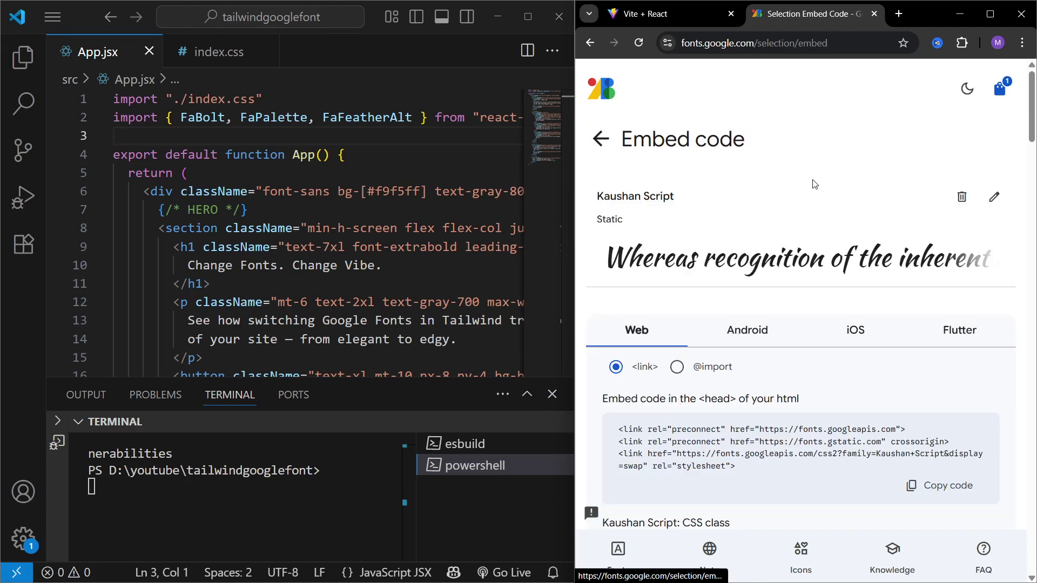
pyautogui.click(676, 367)
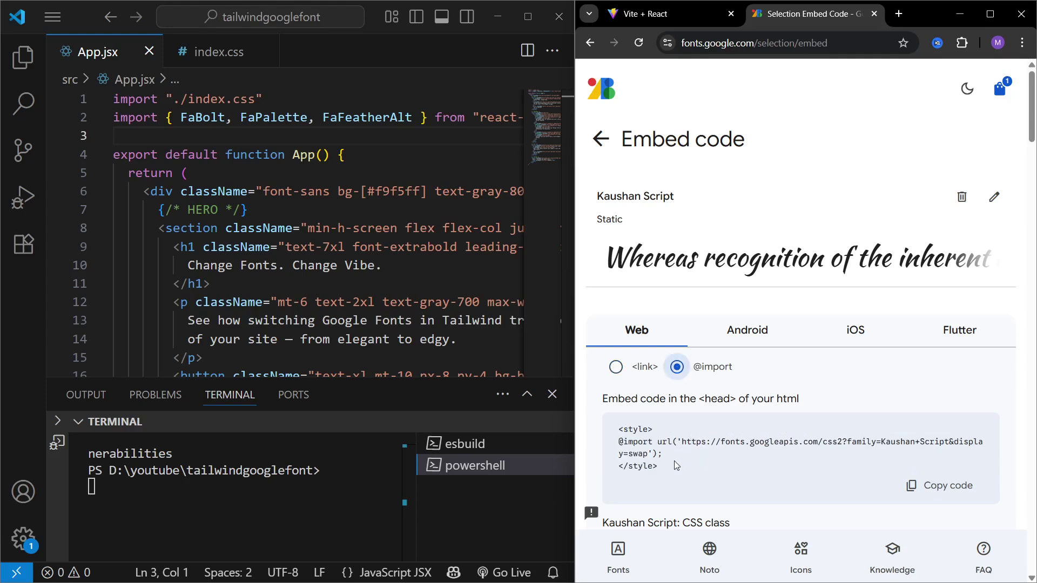
pyautogui.moveTo(675, 461); pyautogui.dragTo(620, 443)
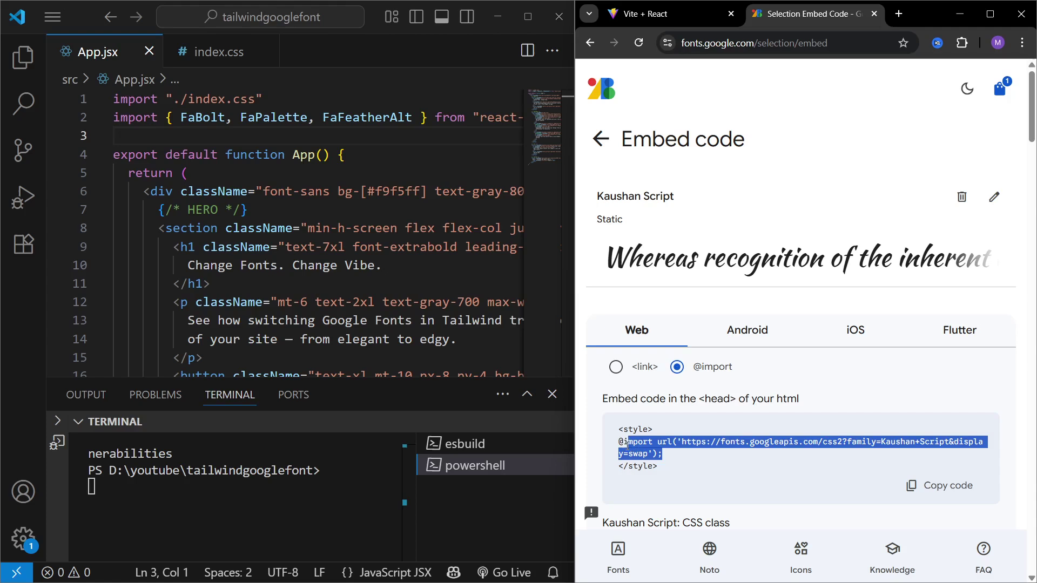
pyautogui.click(213, 63)
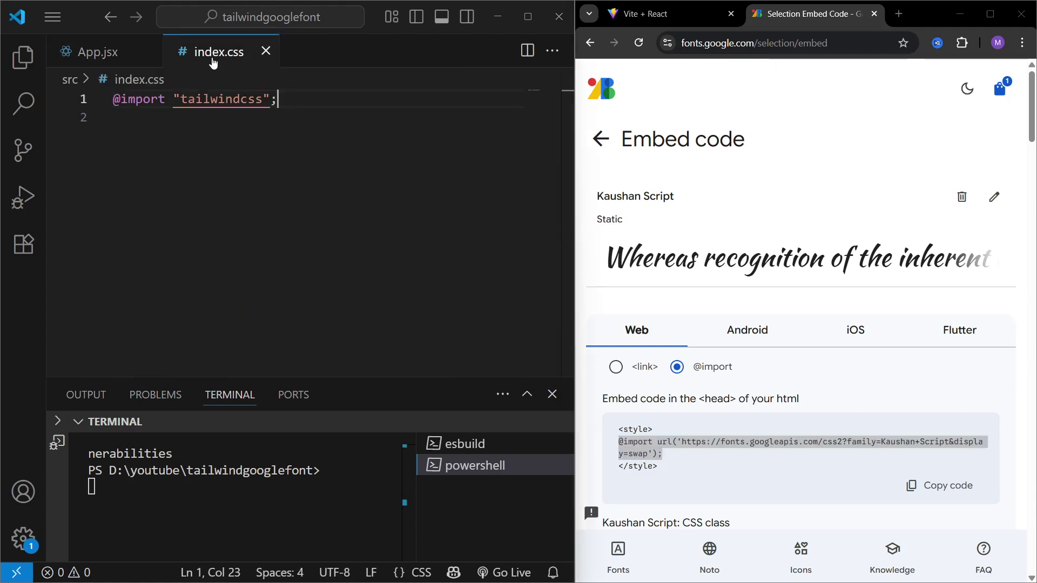
pyautogui.moveTo(277, 99); pyautogui.dragTo(114, 101)
pyautogui.click(115, 100)
pyautogui.press('Return')
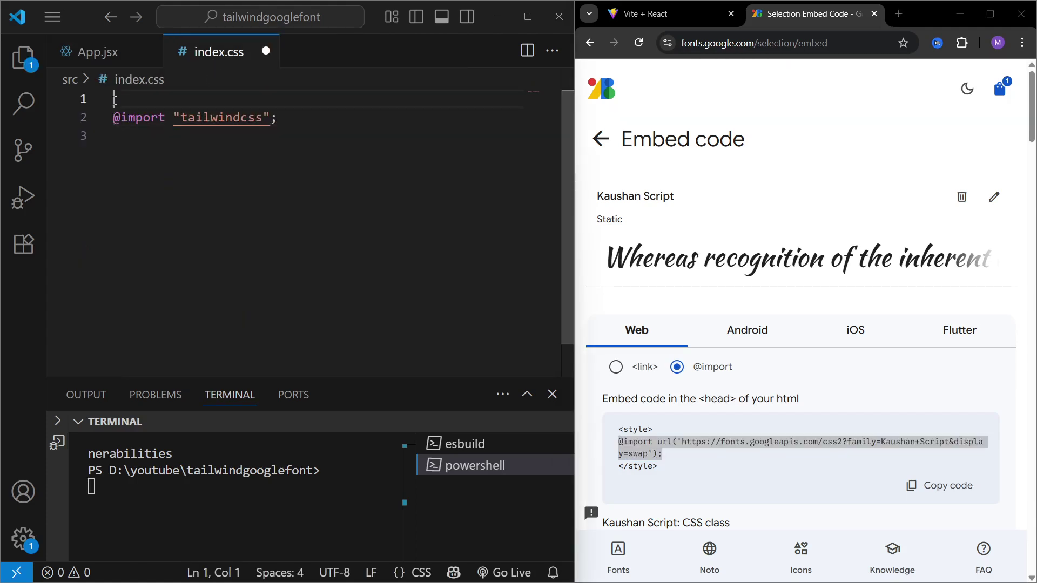
pyautogui.hotkey('ctrl', 'v')
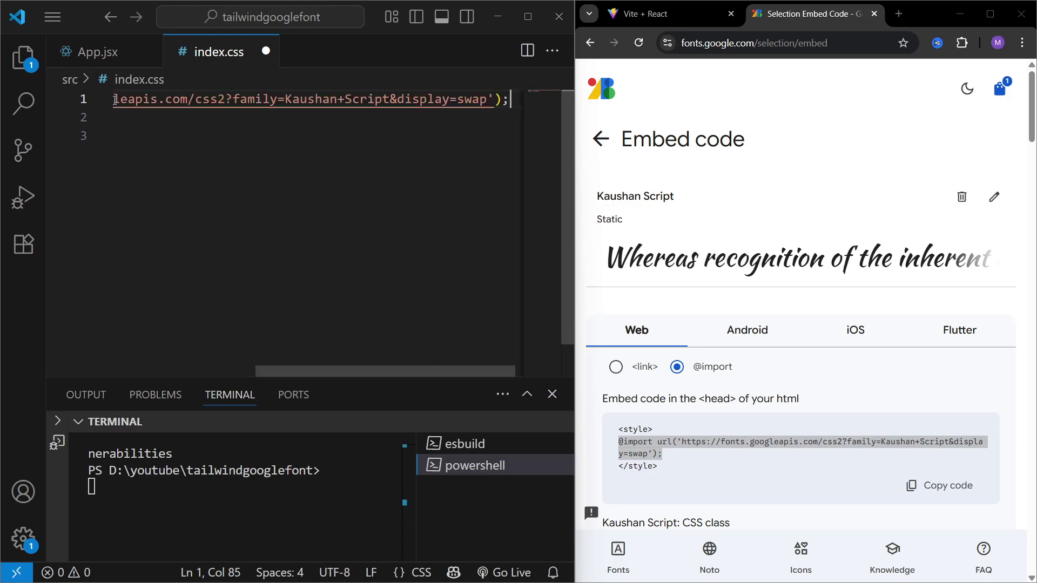
pyautogui.hotkey('ctrl', 's')
pyautogui.scroll(-1, 706, 417)
pyautogui.scroll(-1, 706, 417)
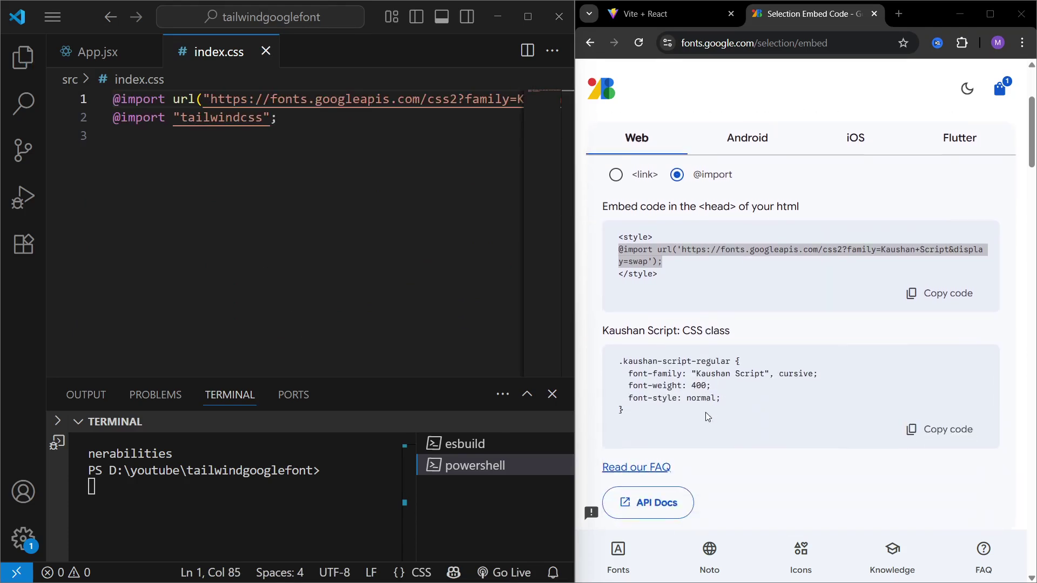
pyautogui.moveTo(820, 365); pyautogui.dragTo(693, 364)
pyautogui.hotkey('ctrl', 'c')
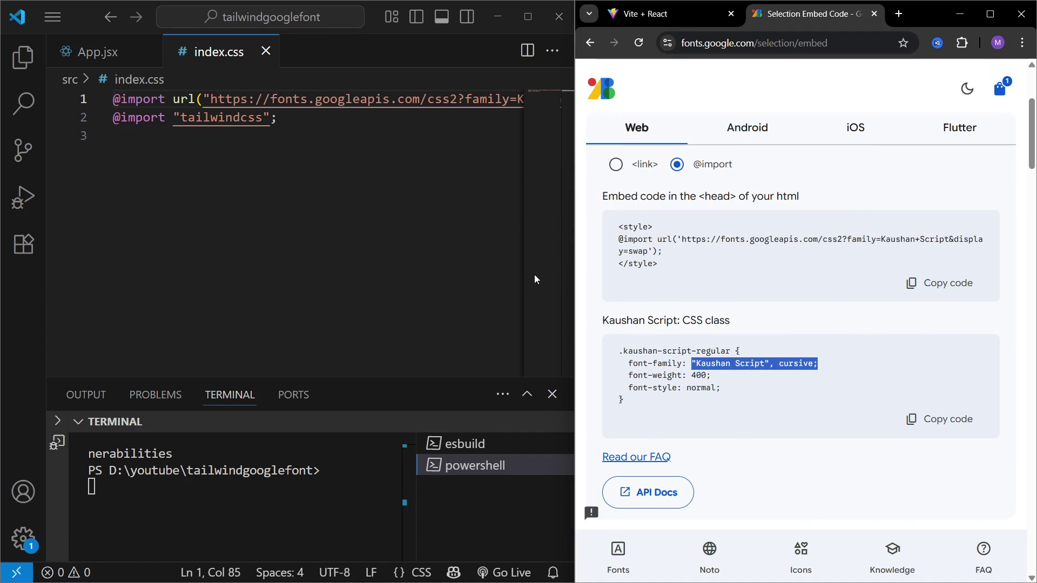
pyautogui.click(305, 123)
pyautogui.press('Return')
pyautogui.press('Return')
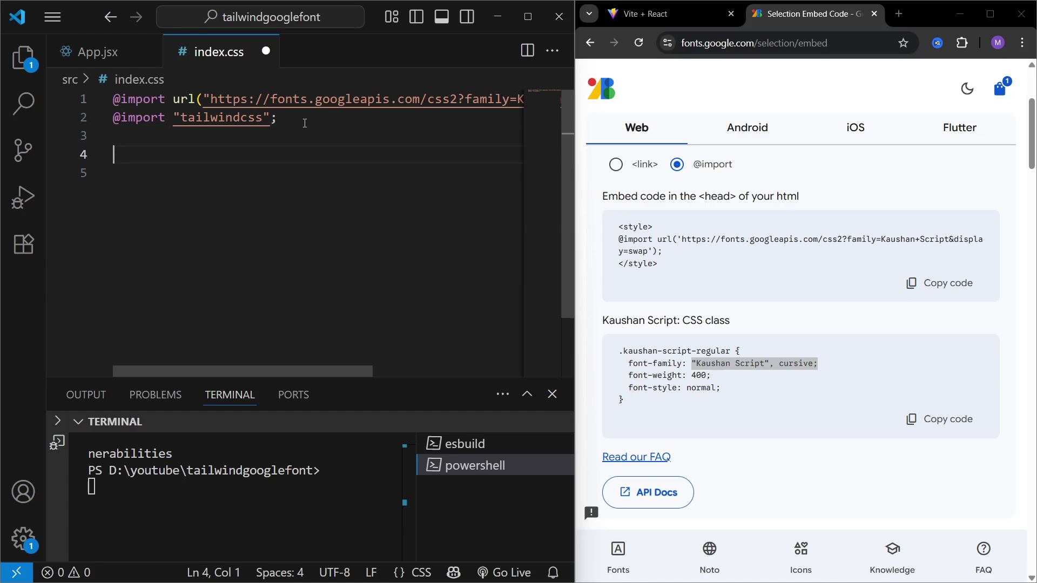
pyautogui.write('@the')
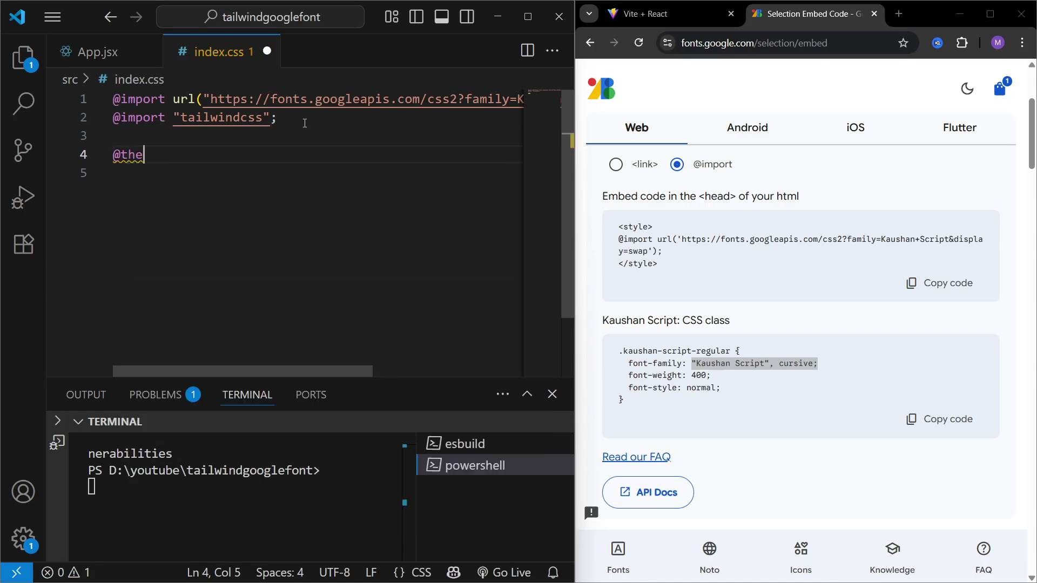
pyautogui.write('me {')
pyautogui.press('Return')
pyautogui.write('--f')
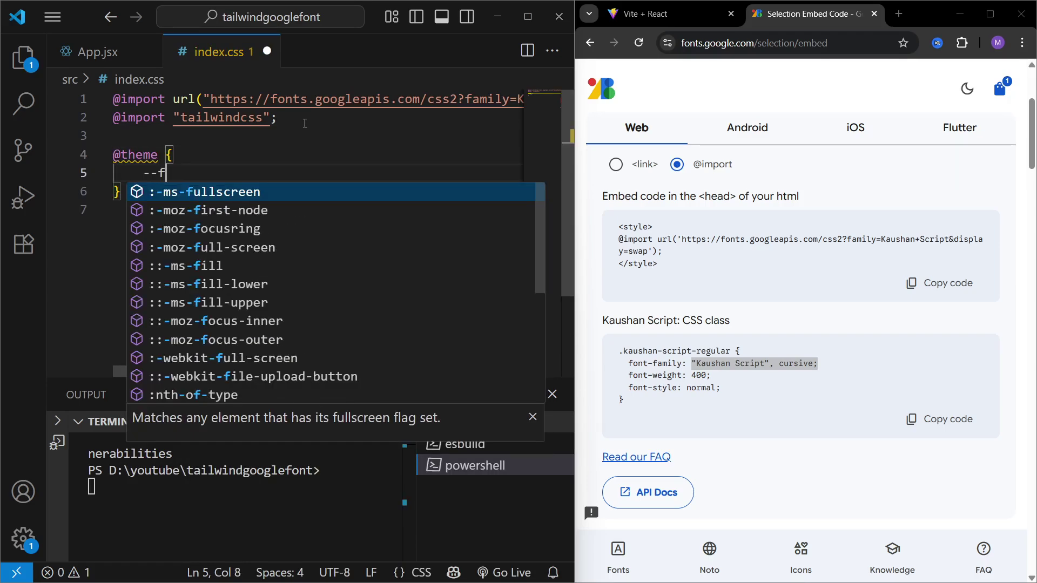
pyautogui.write('ont-dis')
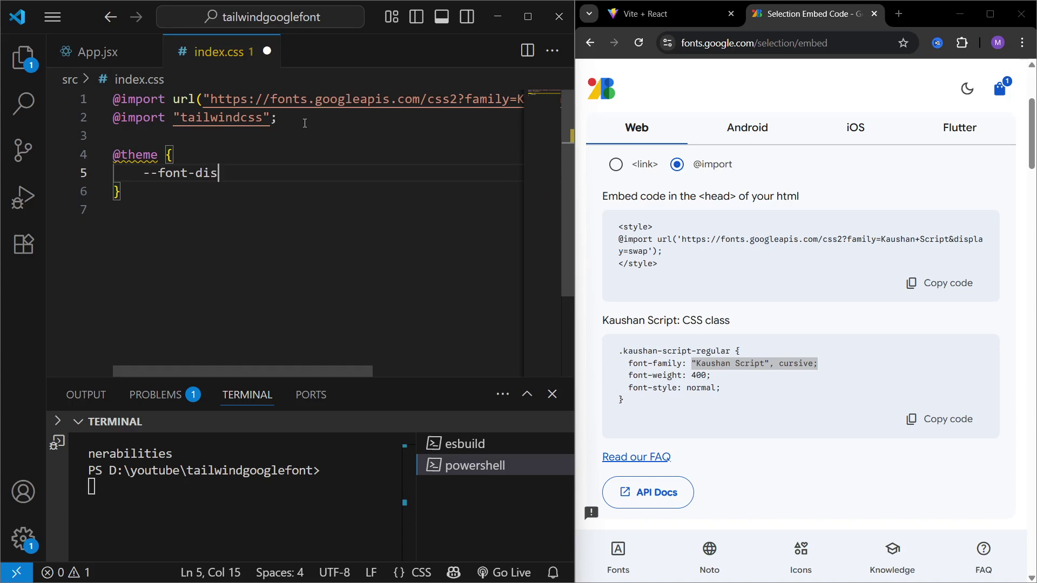
pyautogui.write('play:')
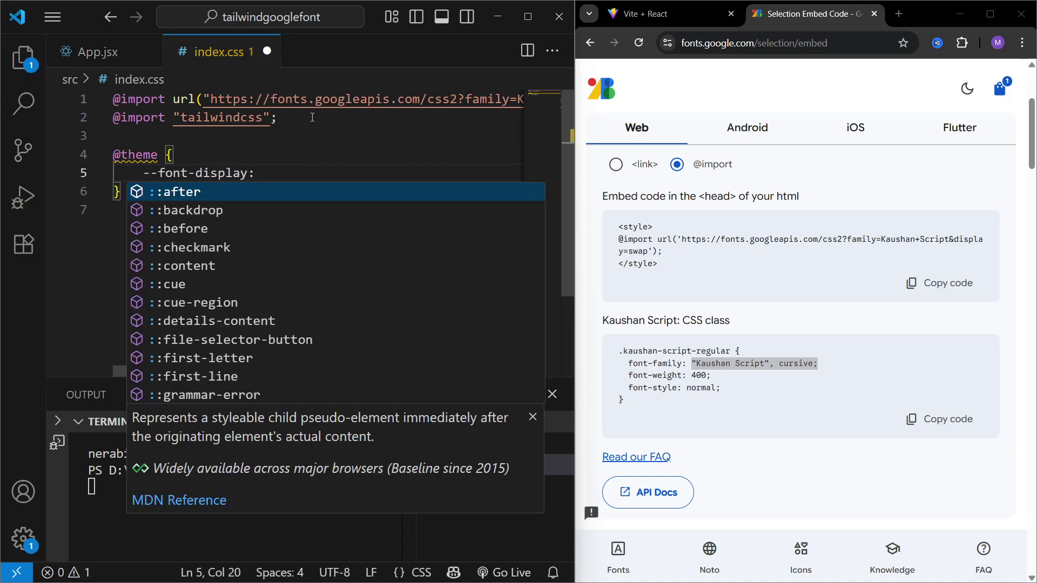
pyautogui.hotkey('ctrl', 'v')
pyautogui.hotkey('ctrl', 's')
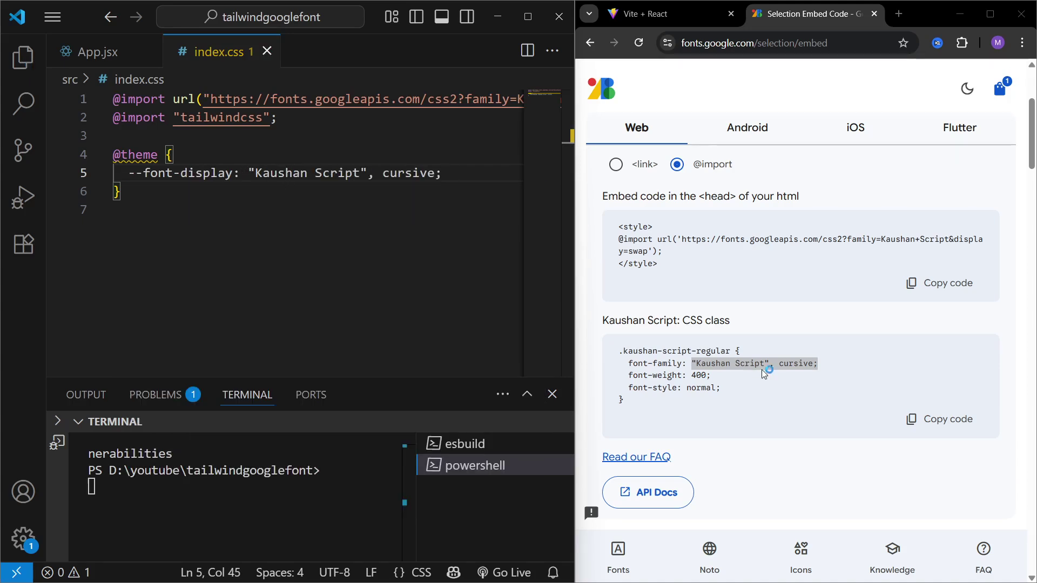
pyautogui.click(768, 367)
pyautogui.click(233, 234)
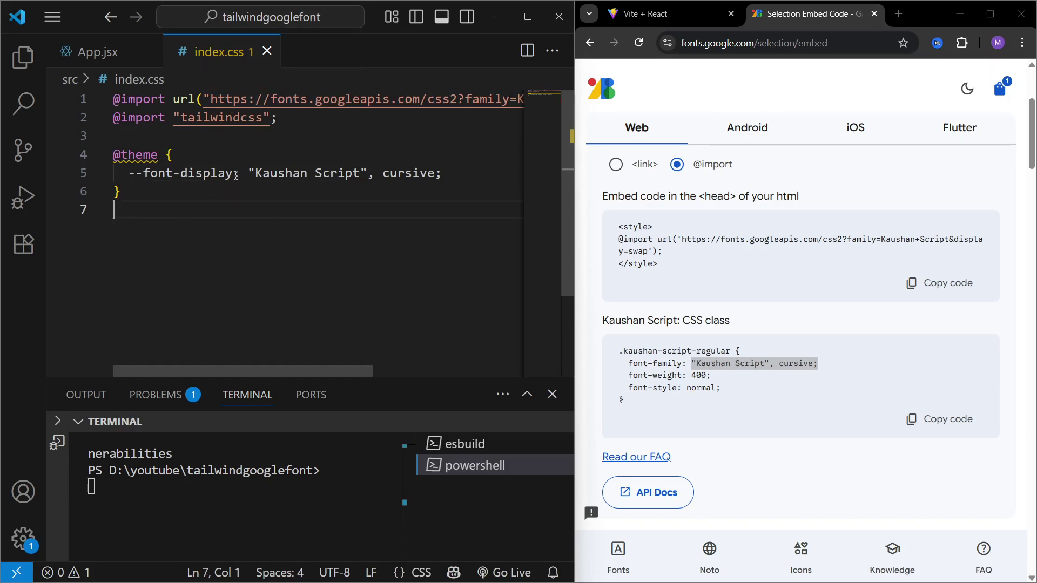
# Replace font-sans with font-display on App.jsx's root div and check the Kaushan Script preview
pyautogui.click(112, 54)
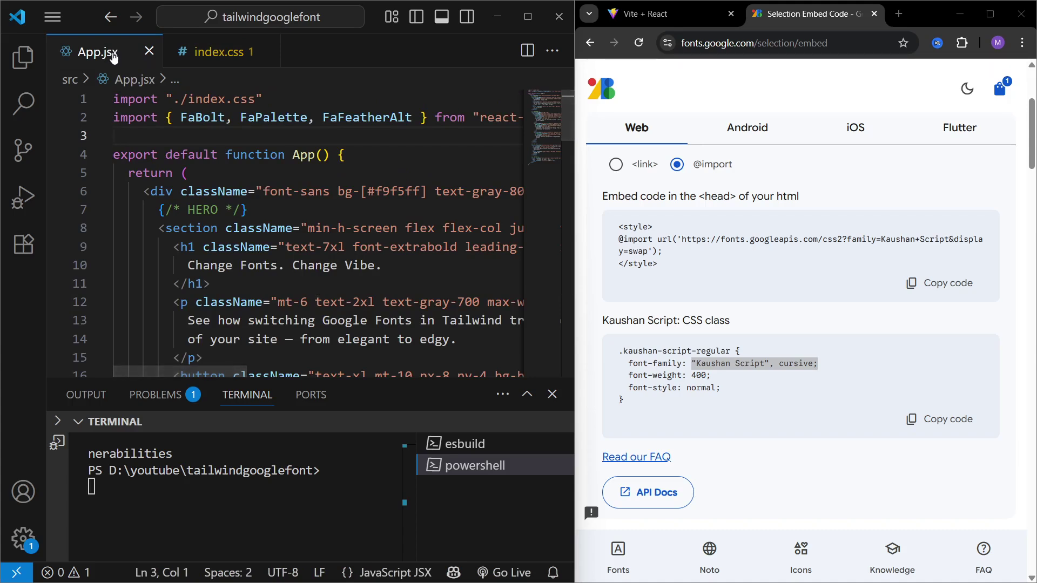
pyautogui.click(646, 14)
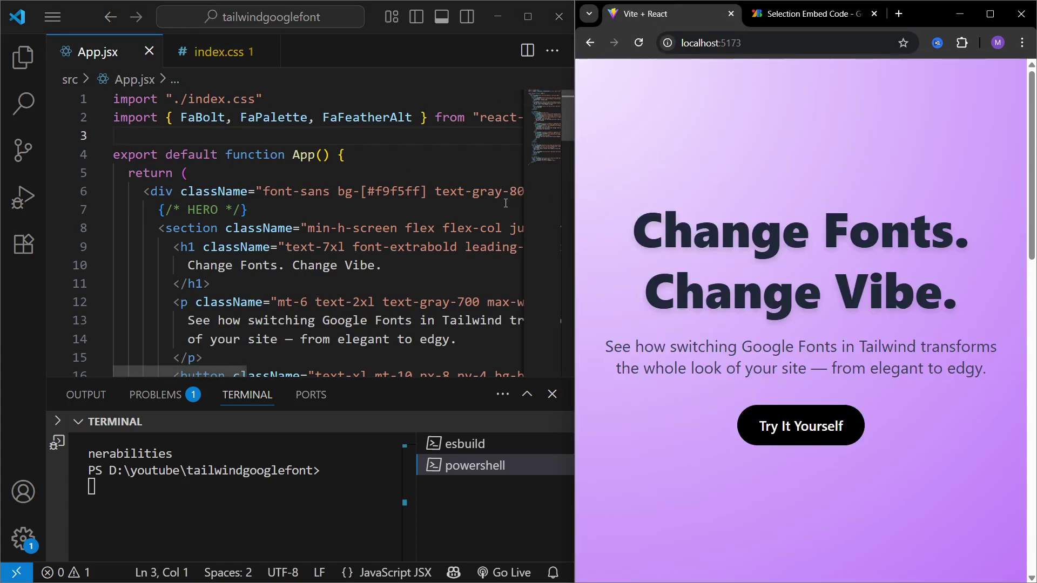
pyautogui.click(318, 192)
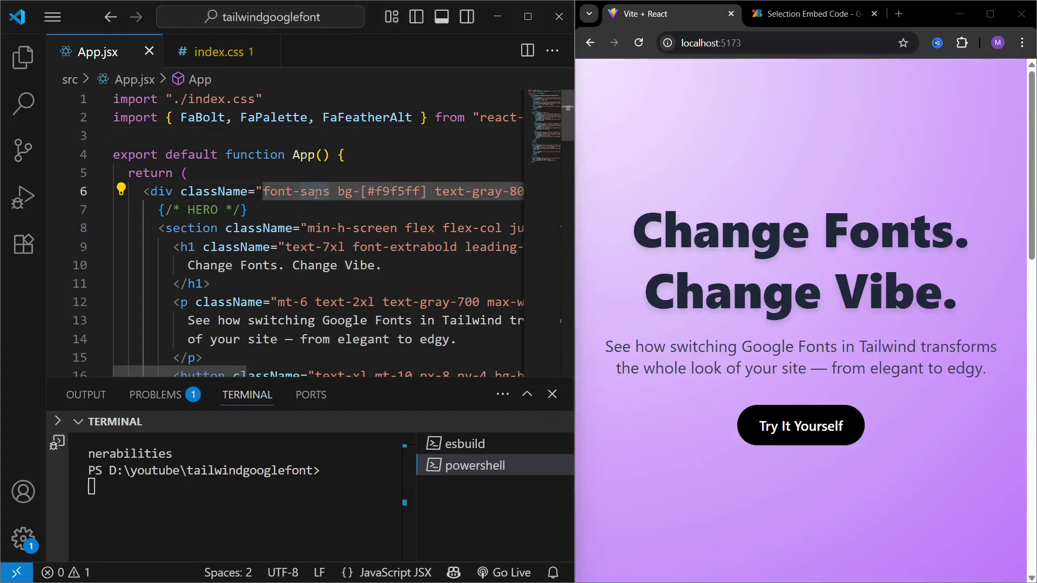
pyautogui.press('BackSpace')
pyautogui.press('BackSpace')
pyautogui.press('BackSpace')
pyautogui.write('dis')
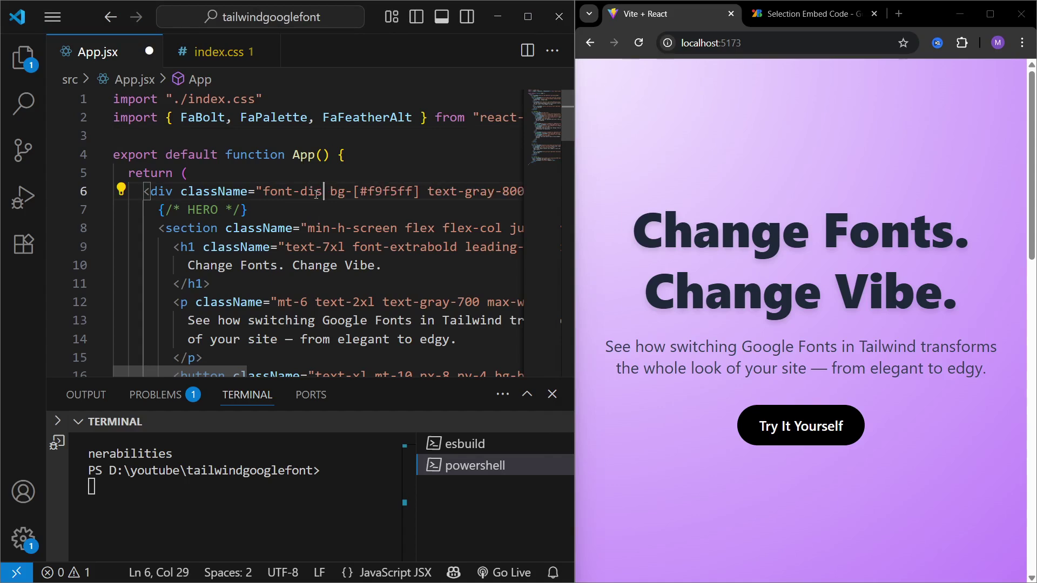
pyautogui.write('play')
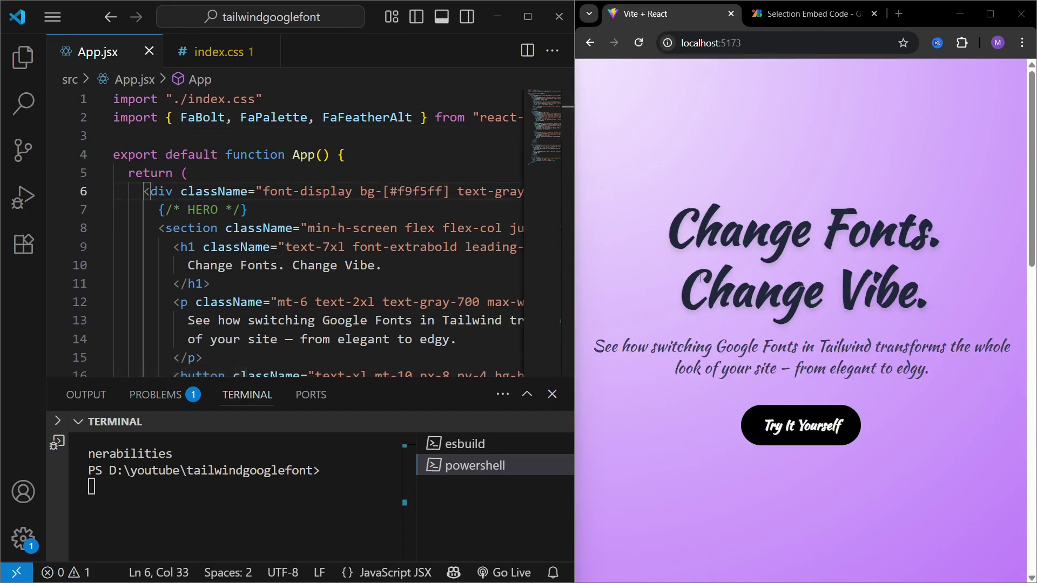
pyautogui.moveTo(666, 203)
pyautogui.mouseDown()
pyautogui.moveTo(873, 345)
pyautogui.moveTo(926, 370)
pyautogui.mouseUp()
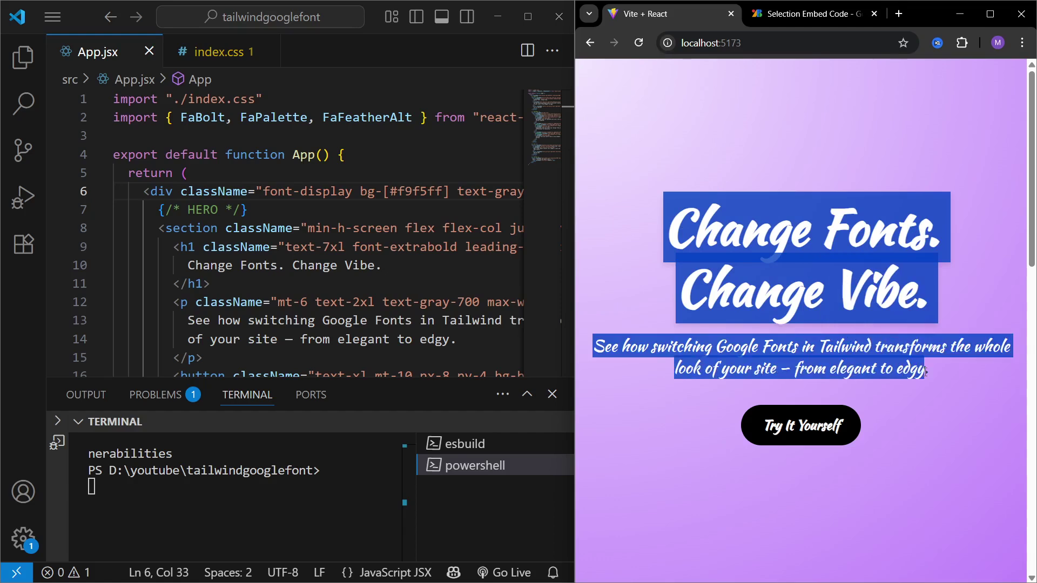
pyautogui.click(930, 388)
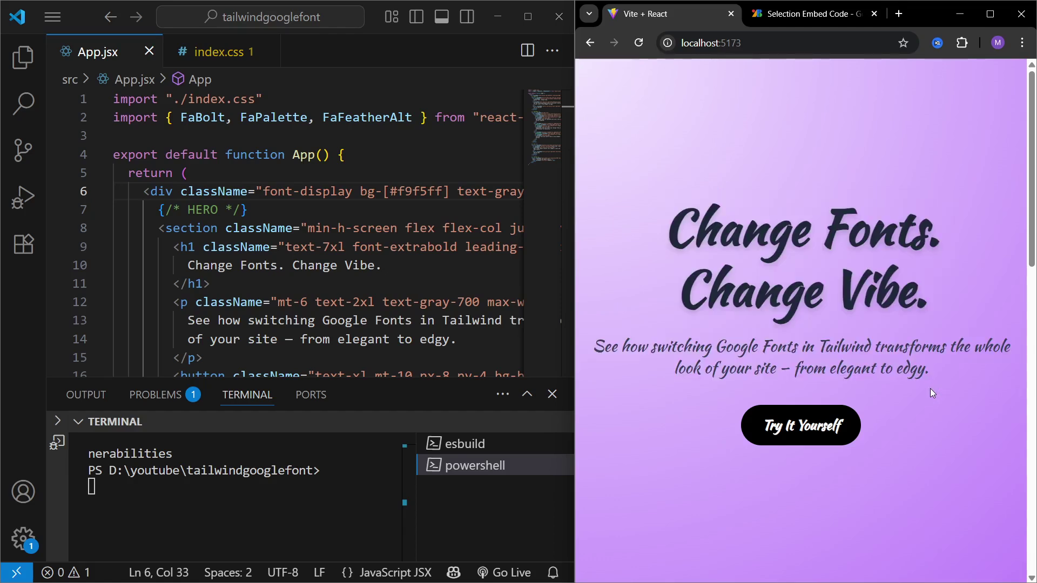